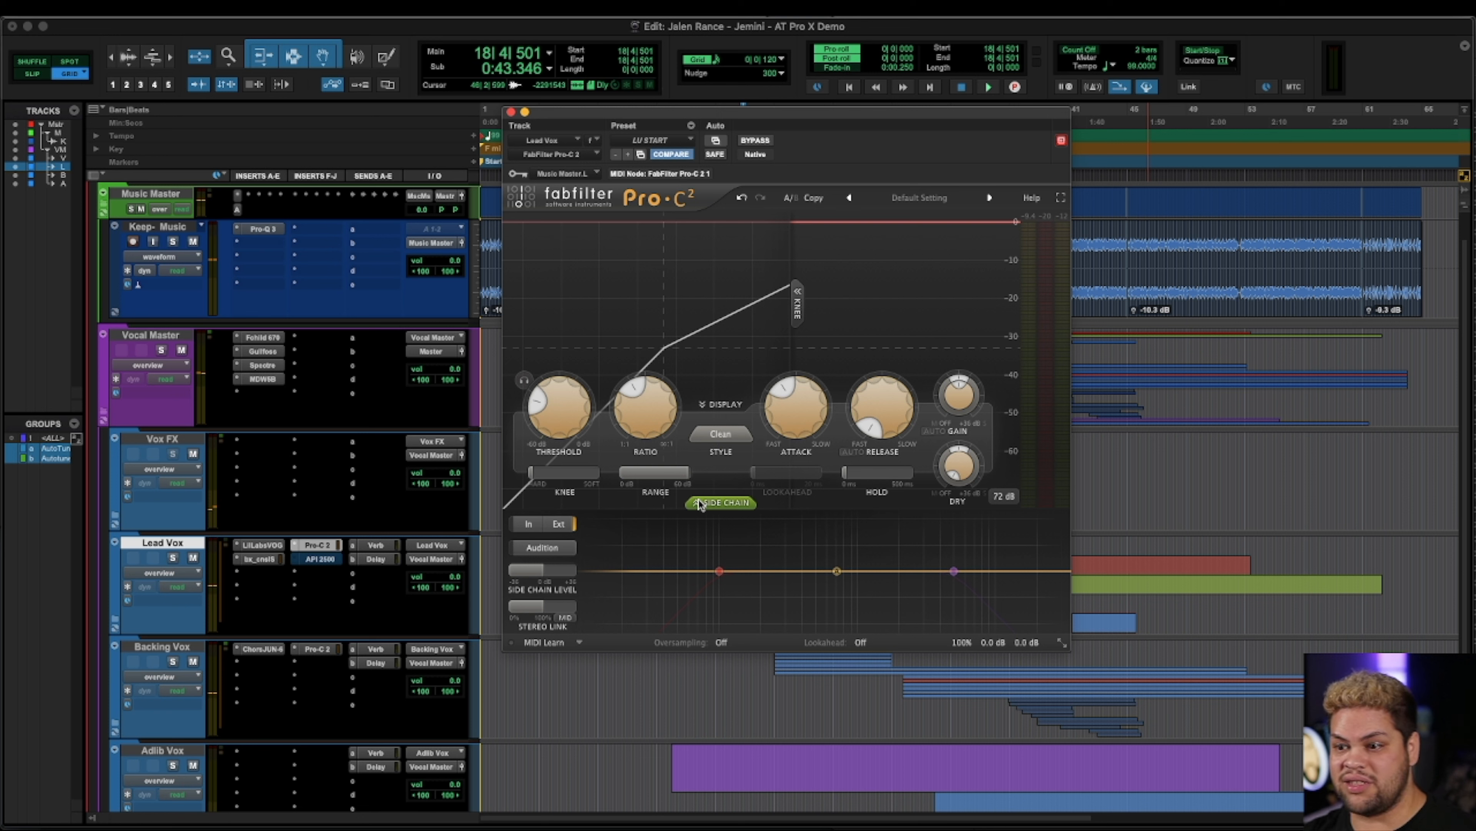
Play the song while comparing the compressor's external and internal side-chain sources, leaving it on the internal source
key("space")
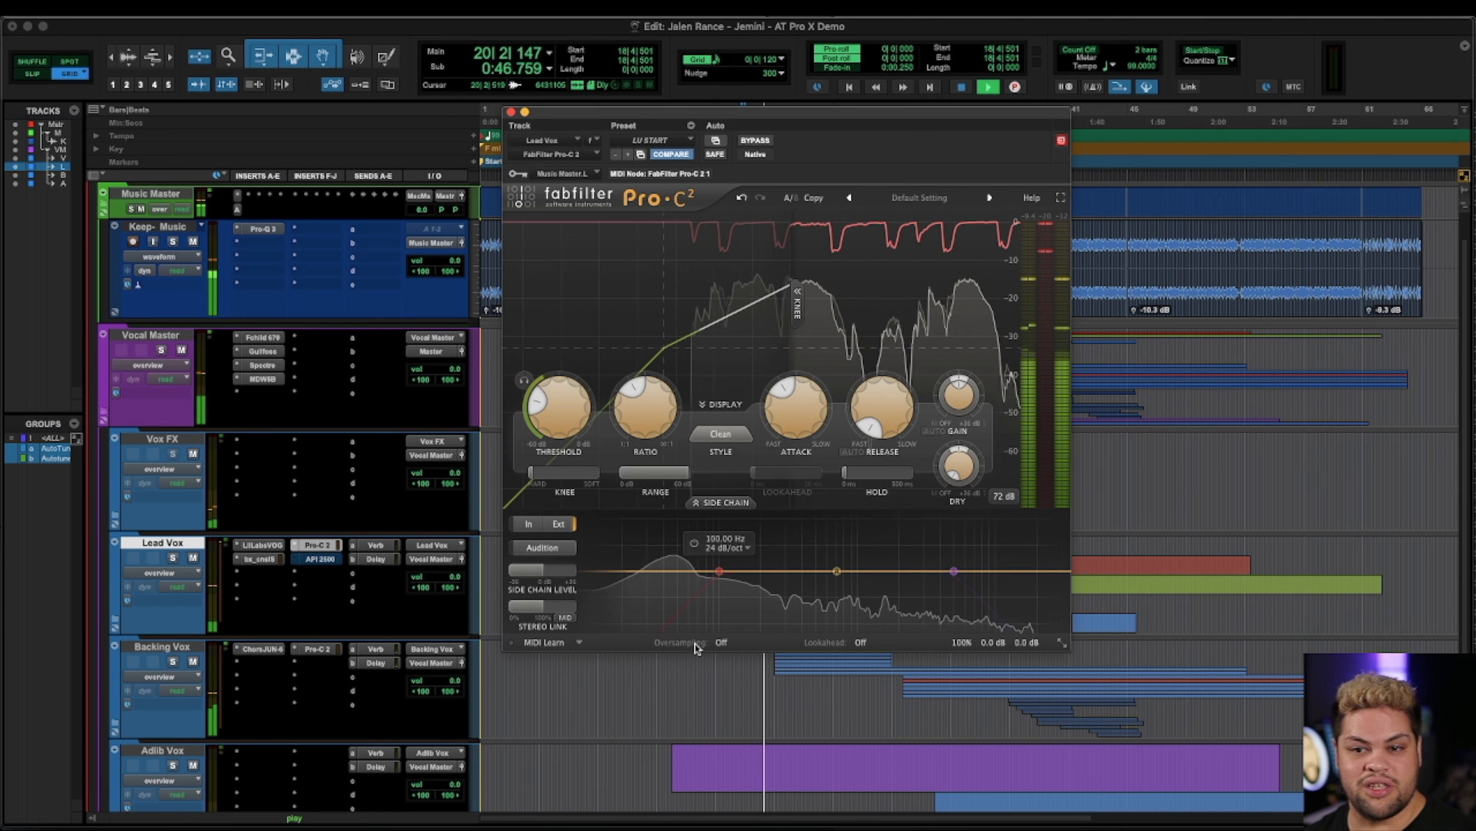
left_click(534, 525)
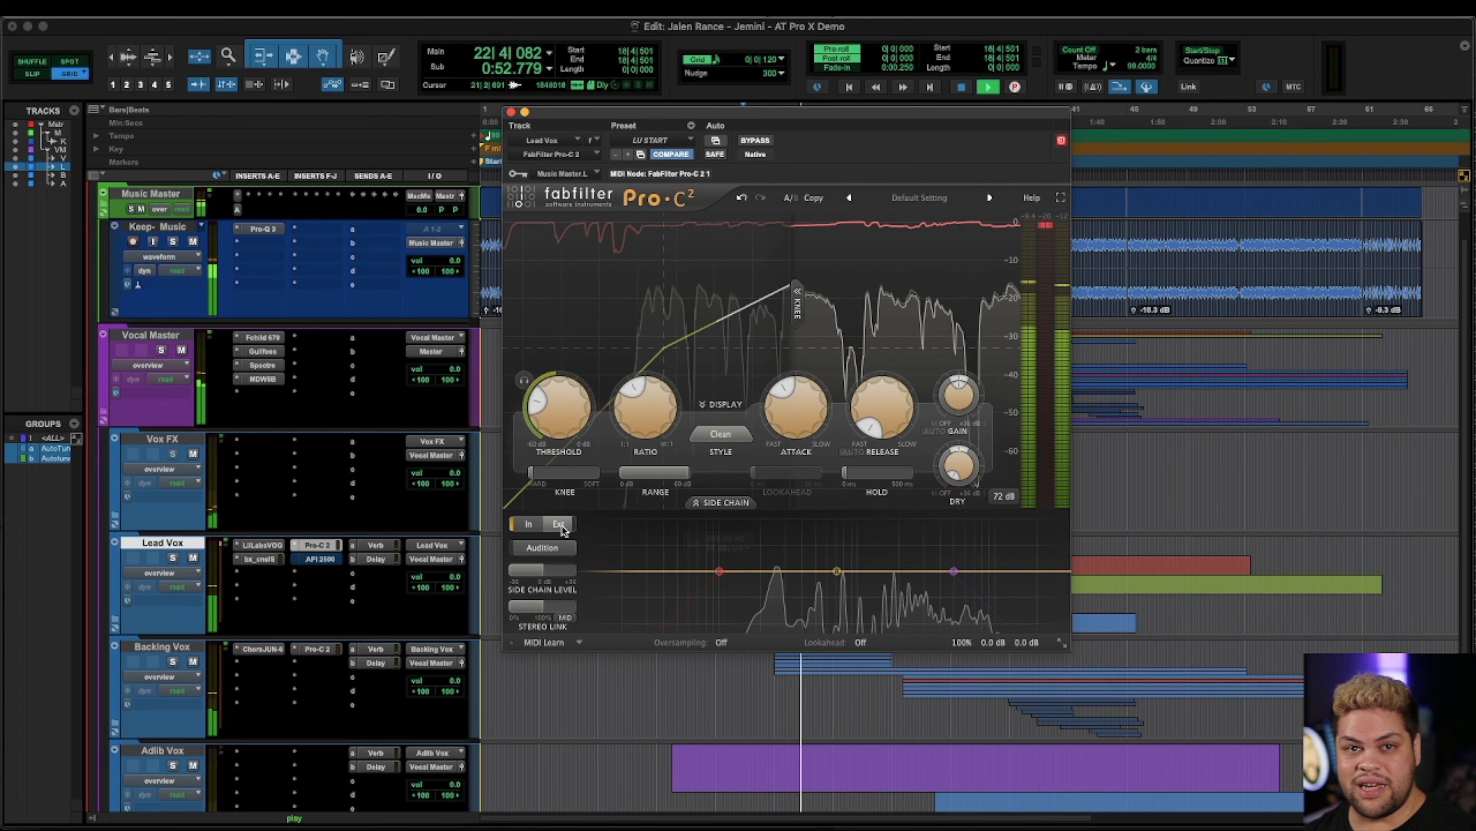
left_click(559, 524)
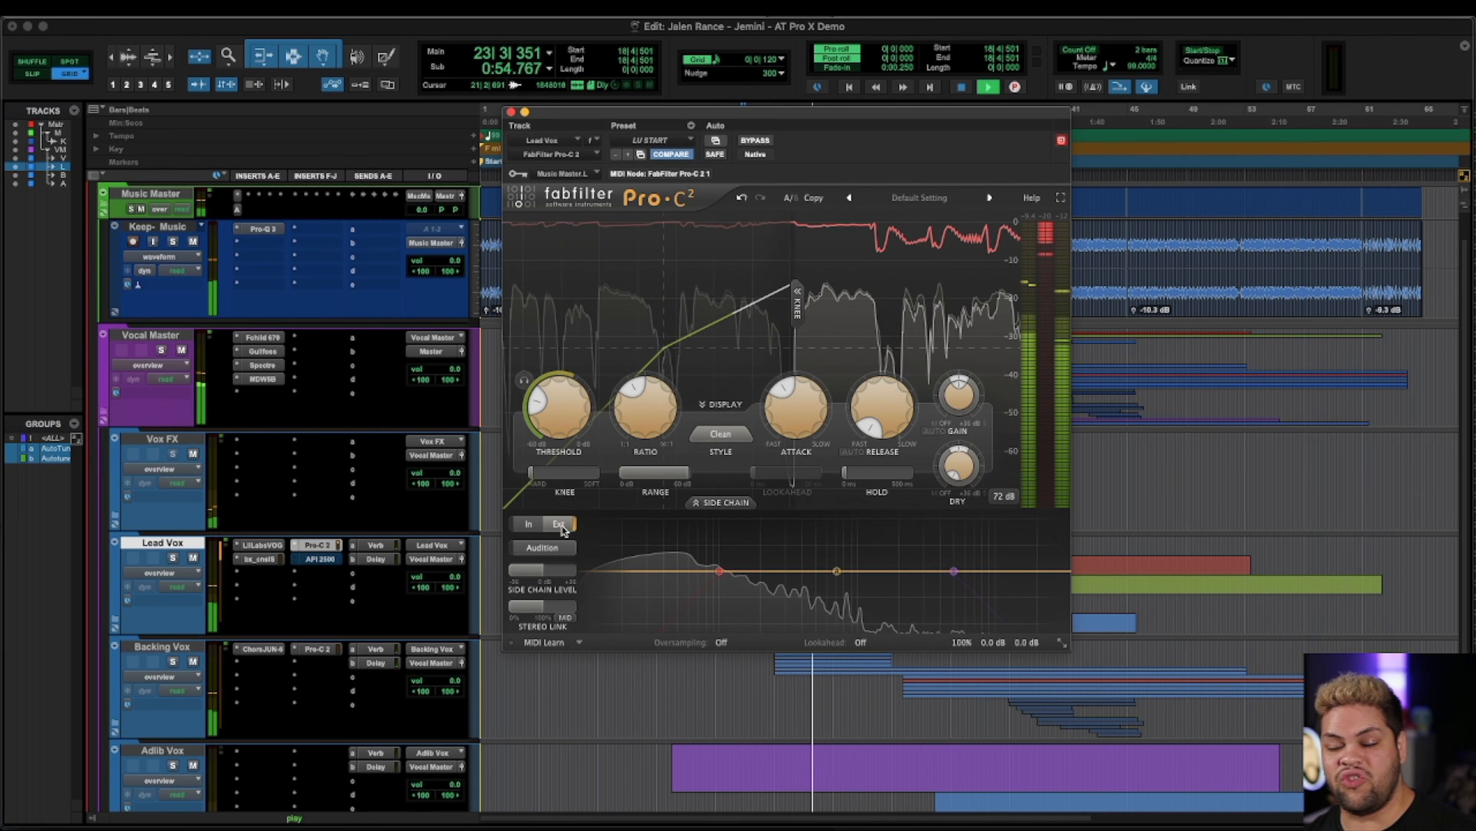
left_click(530, 525)
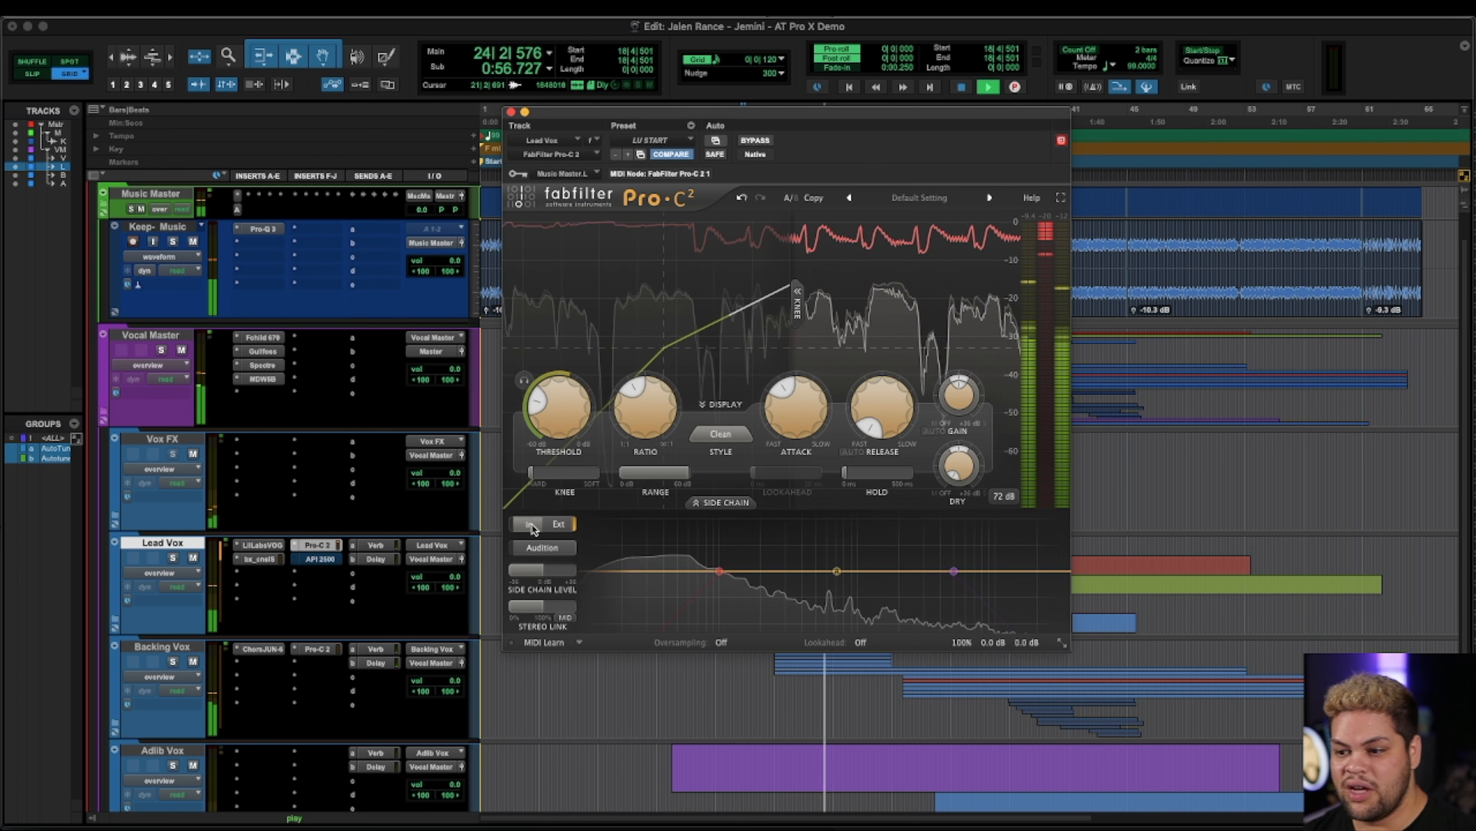
left_click(531, 527)
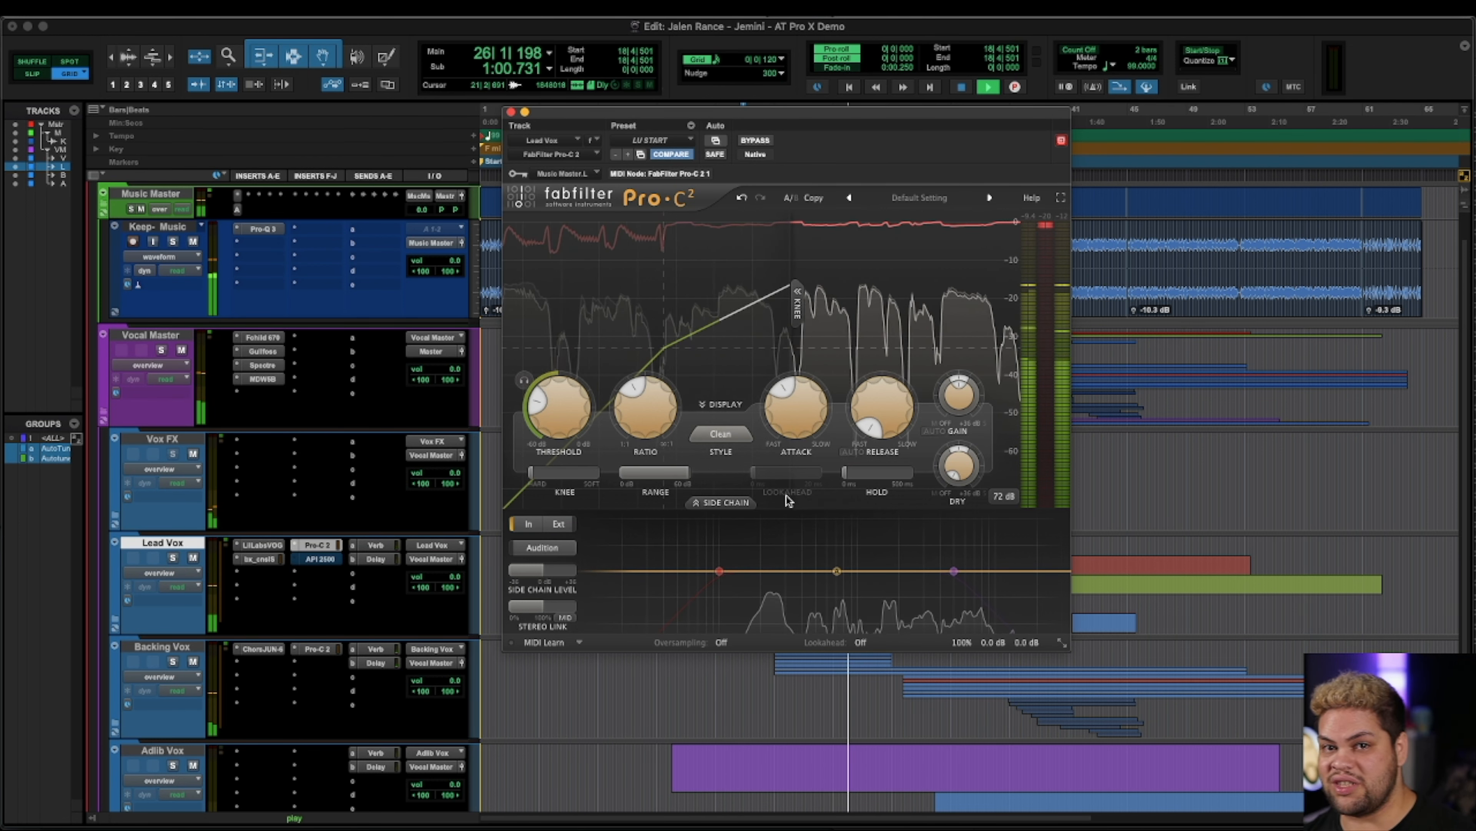
key("space")
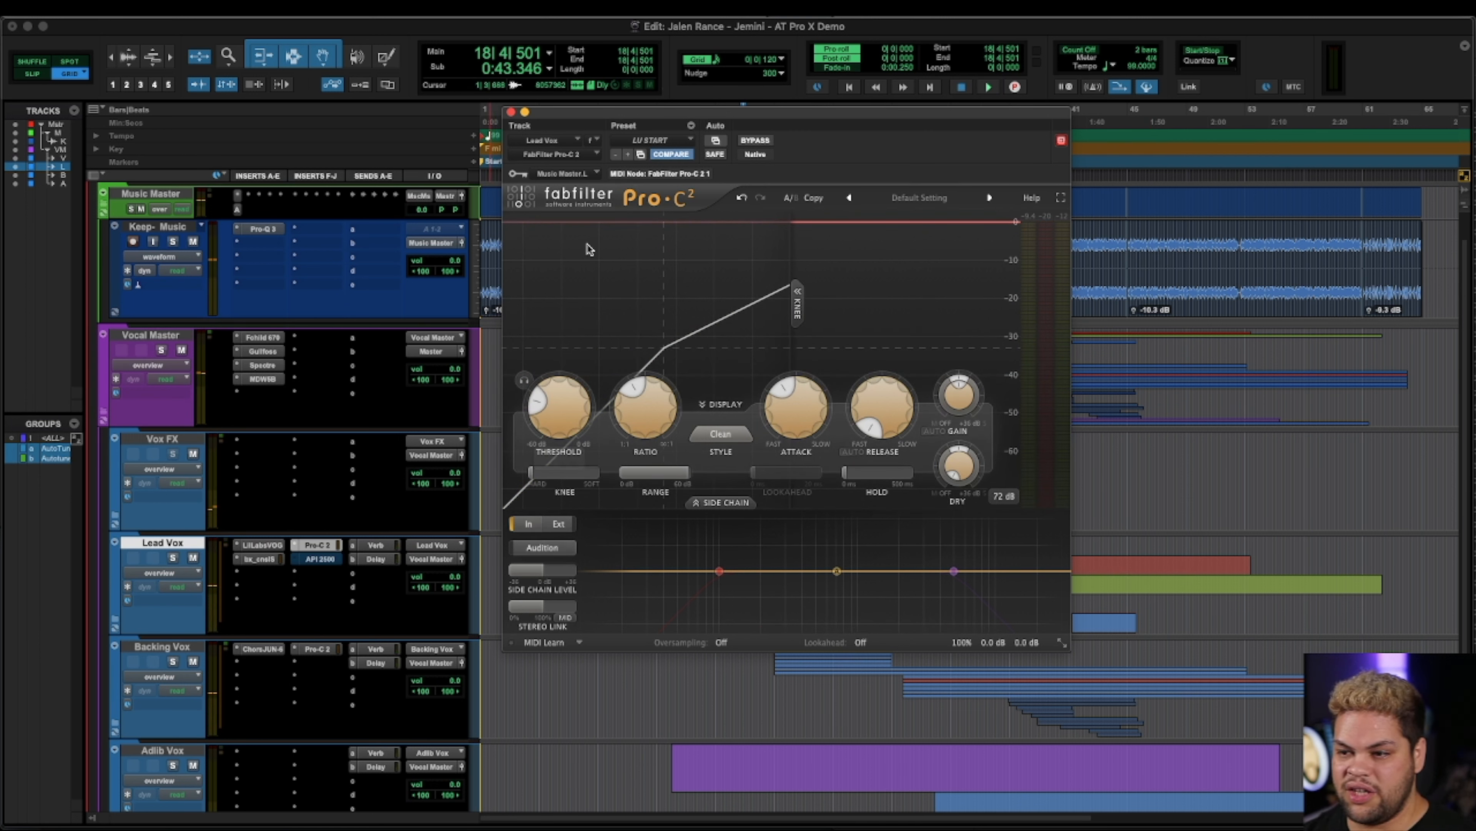
Set the Lead Vox compressor's side-chain key input to no key input
left_click(576, 177)
left_click(595, 120)
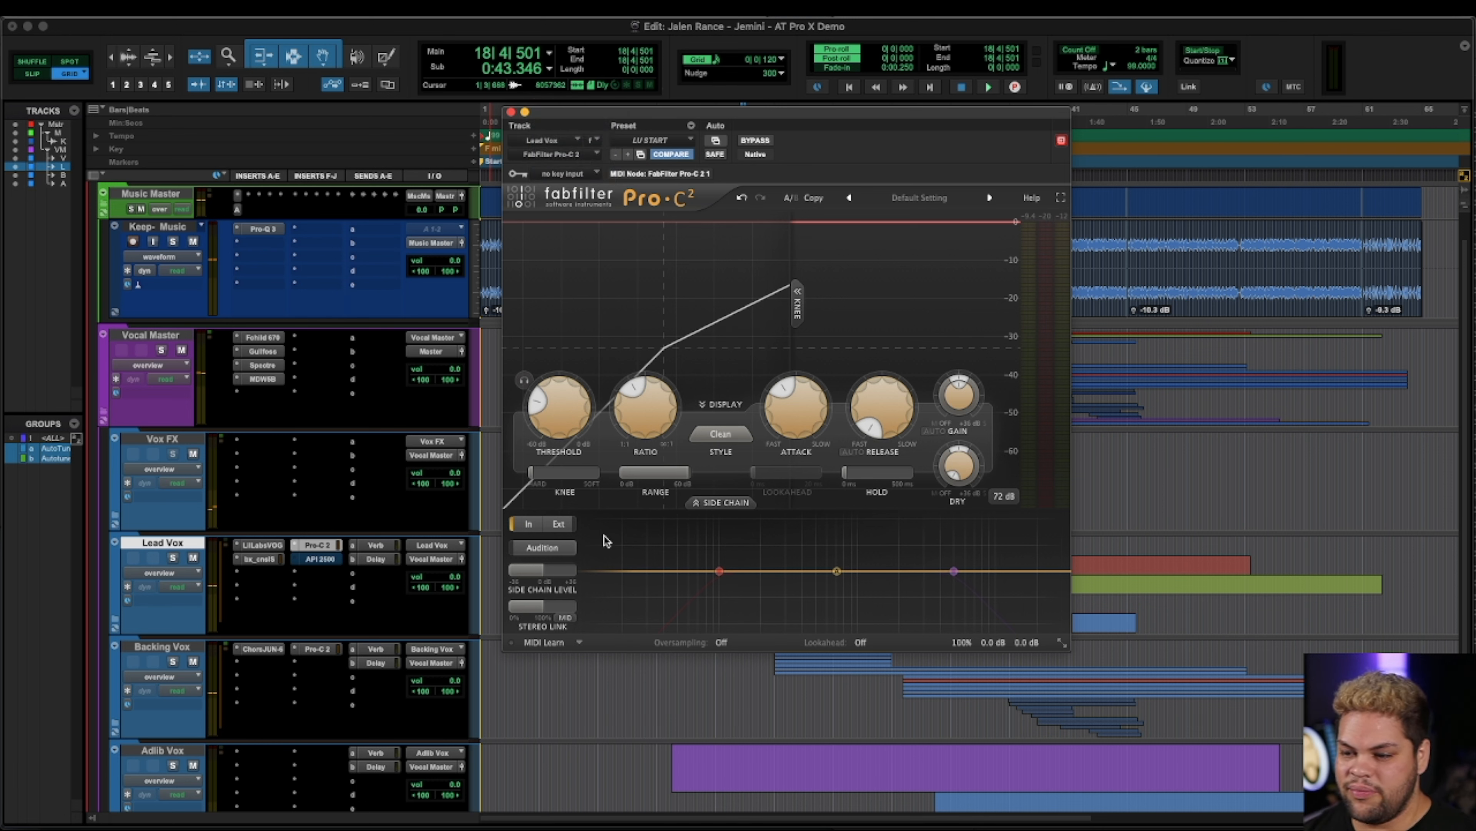
Enable the side-chain low cut at 100 Hz with a 24 dB/oct slope, and lengthen the compressor's release
mouse_move(699, 579)
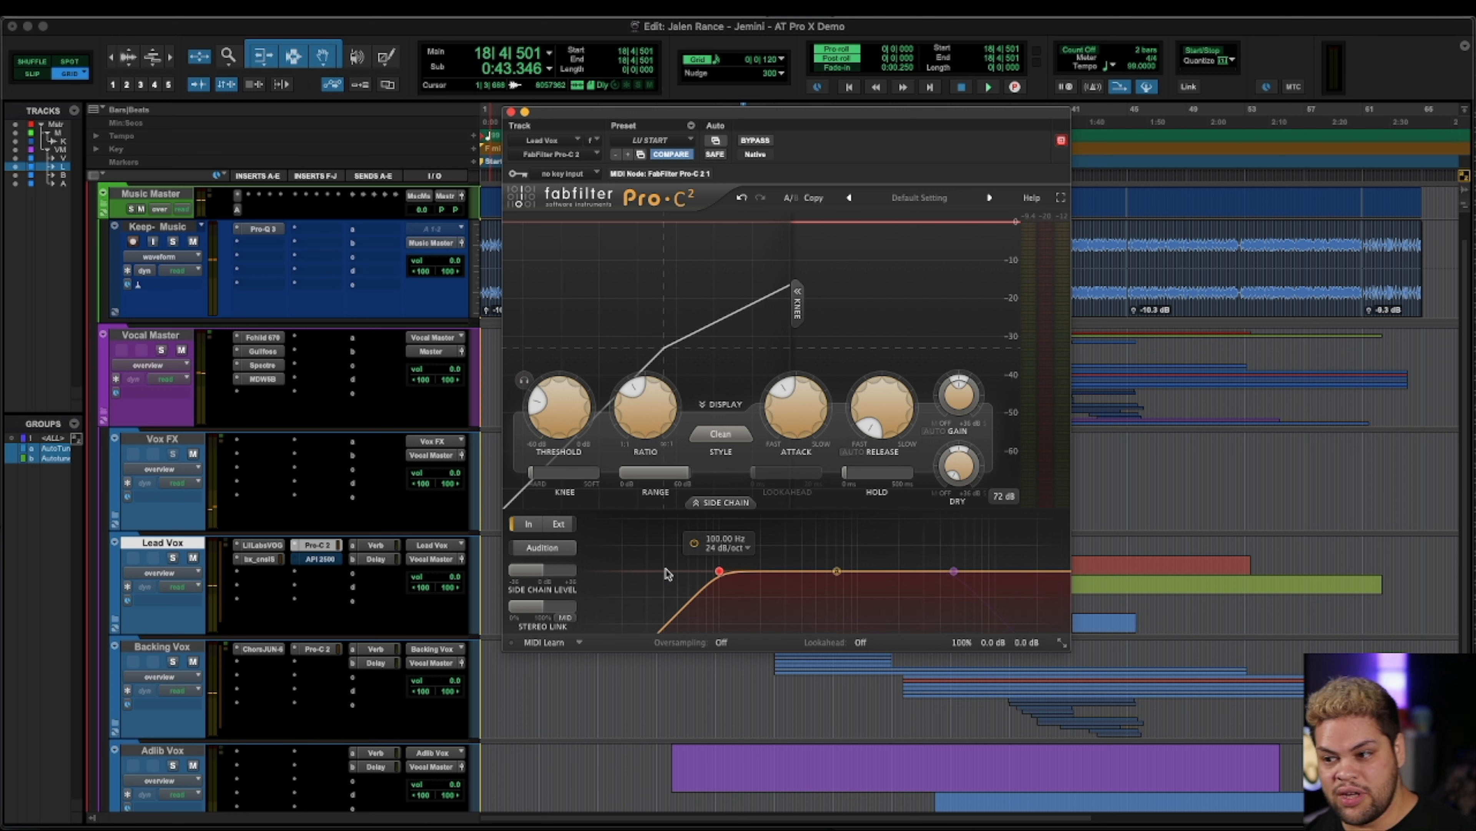
left_click_drag(883, 407, 885, 333)
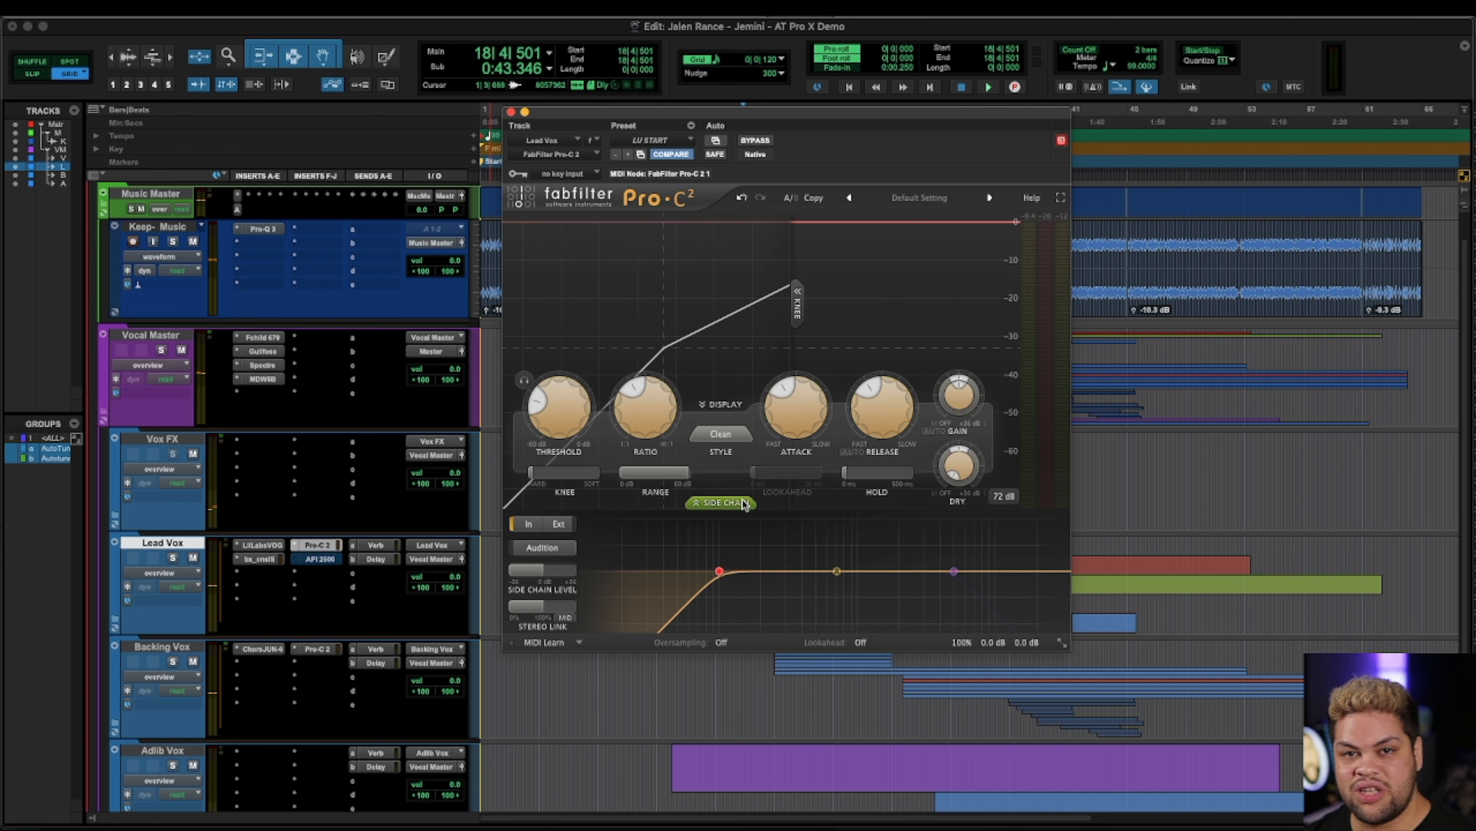
Audition higher frequencies for the side-chain low cut during playback, leaving it slightly below 185 Hz
key("space")
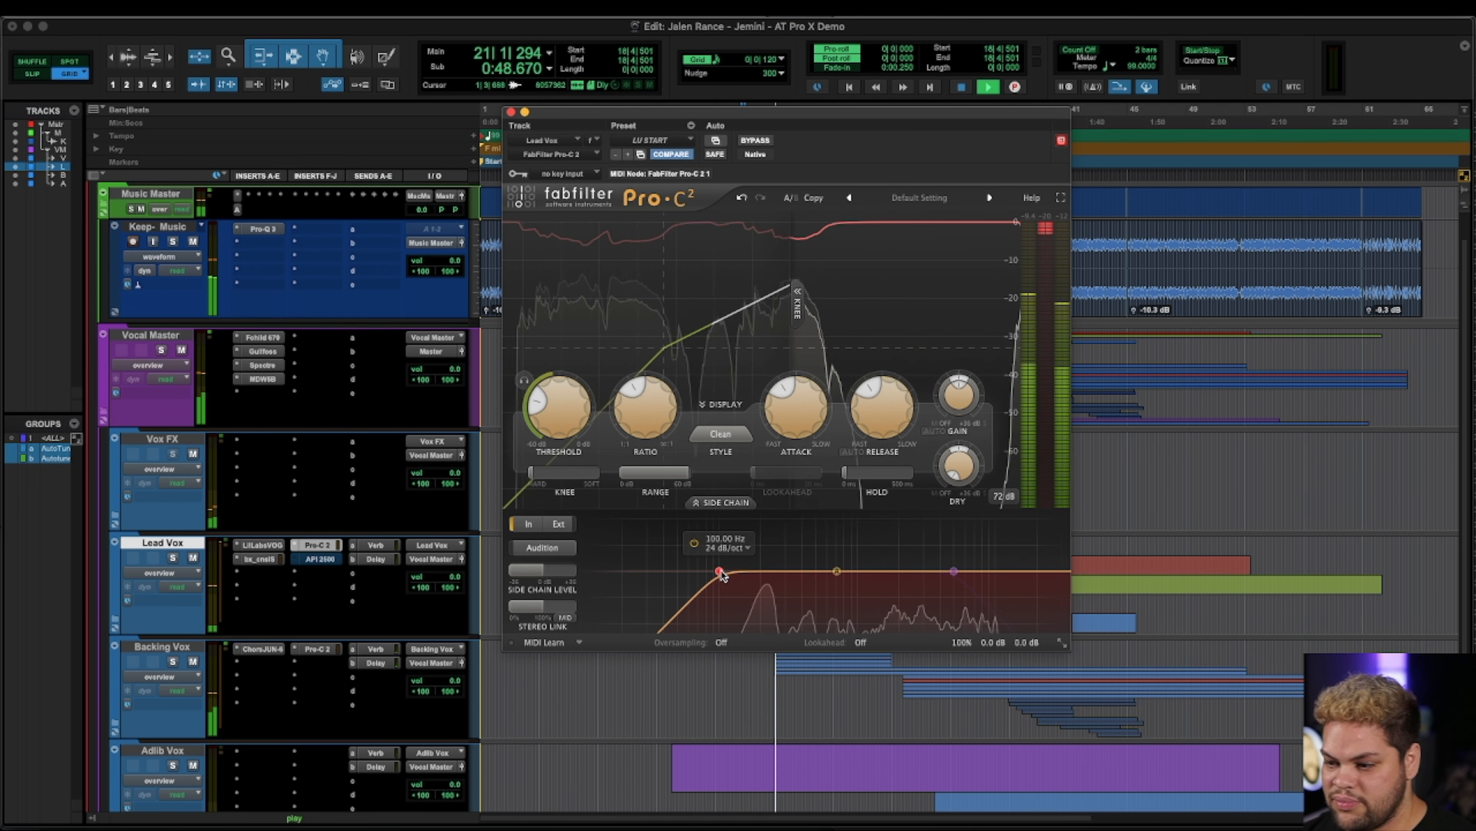
left_click_drag(720, 572, 907, 571)
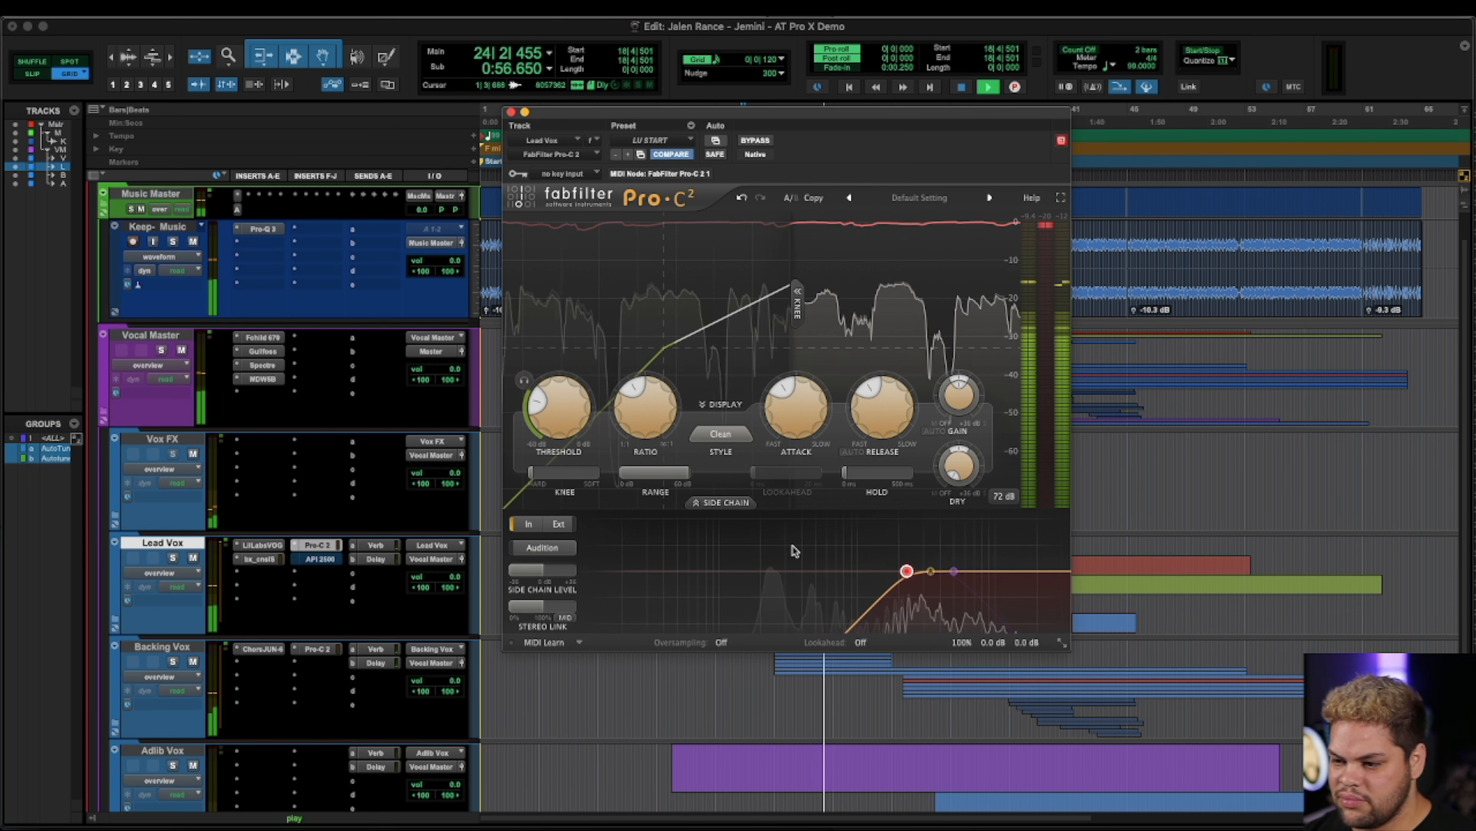
left_click_drag(907, 572, 740, 571)
key("space")
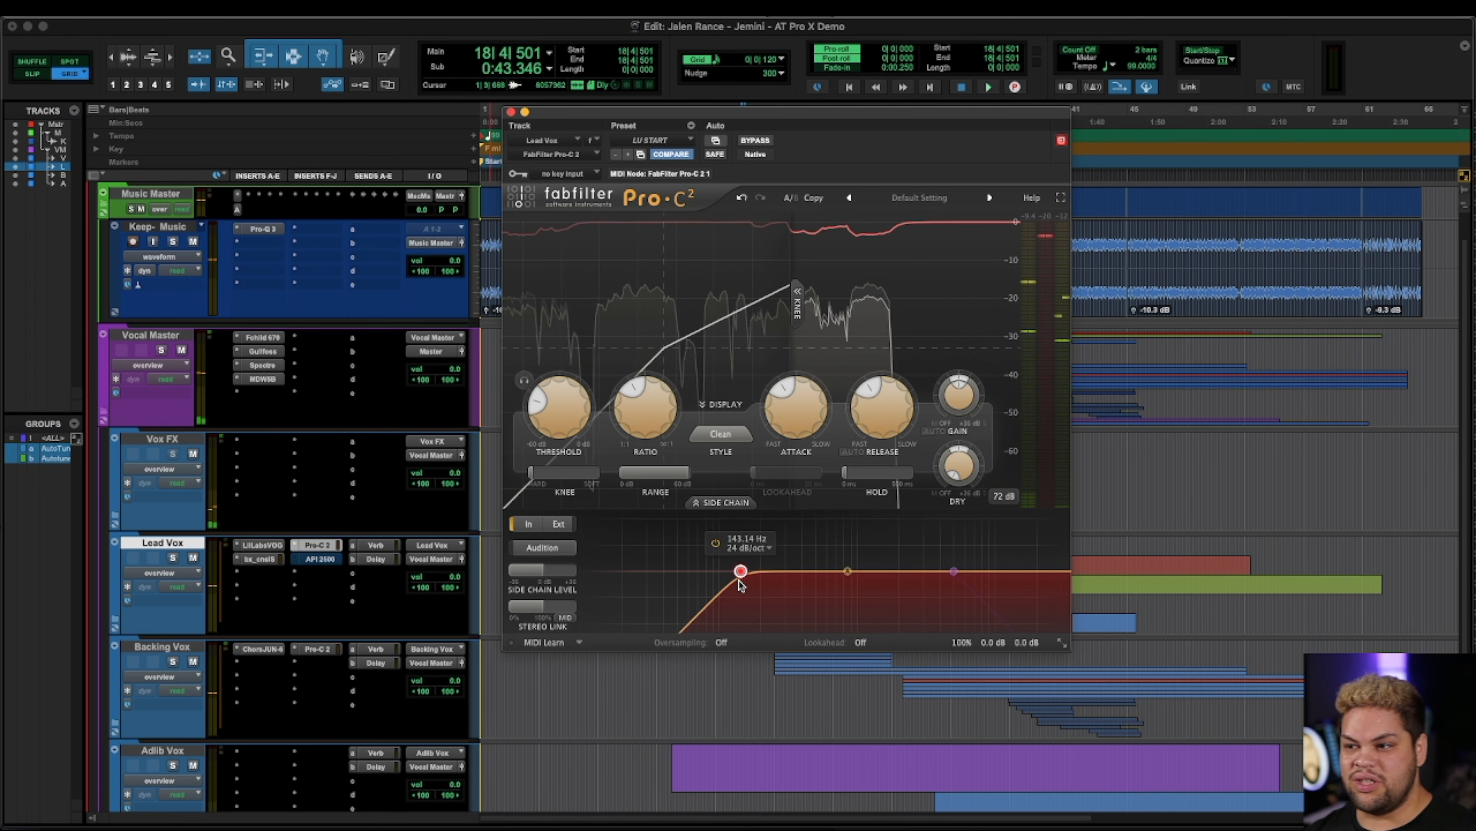
mouse_move(741, 571)
left_mouse_down()
mouse_move(916, 571)
mouse_move(756, 571)
left_mouse_up()
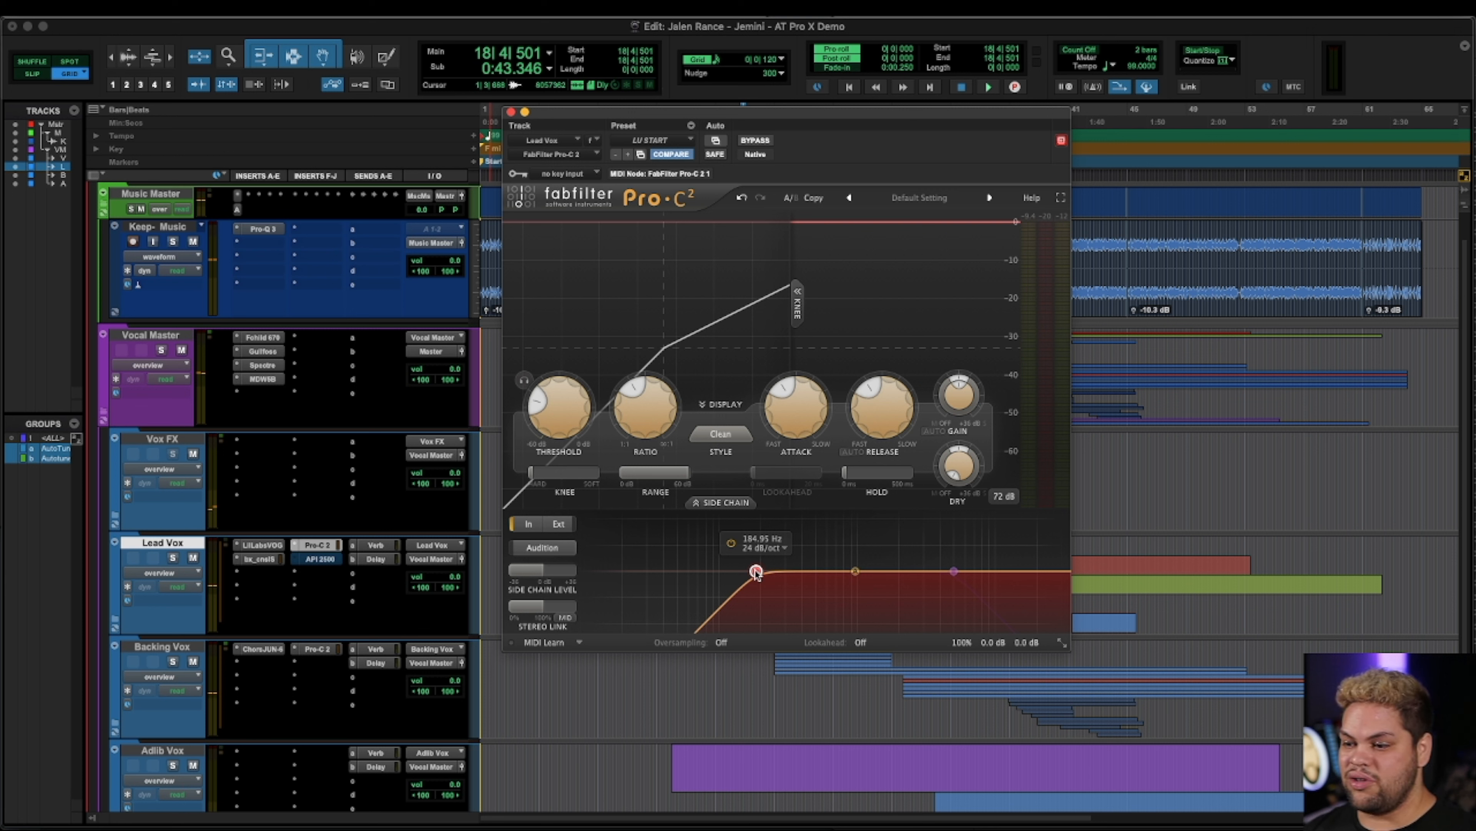
key("space")
left_click_drag(756, 573, 839, 567)
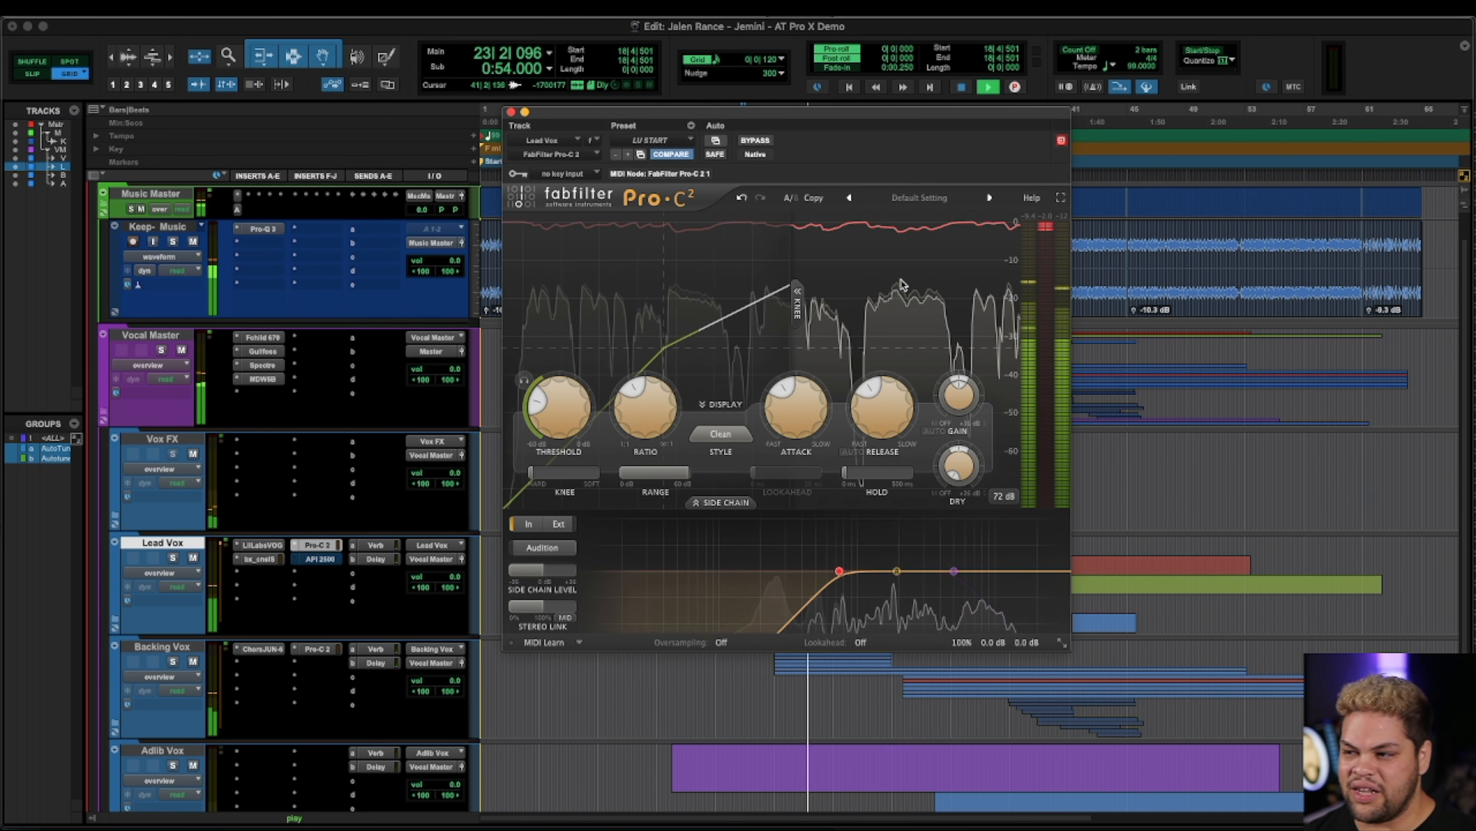
mouse_move(847, 570)
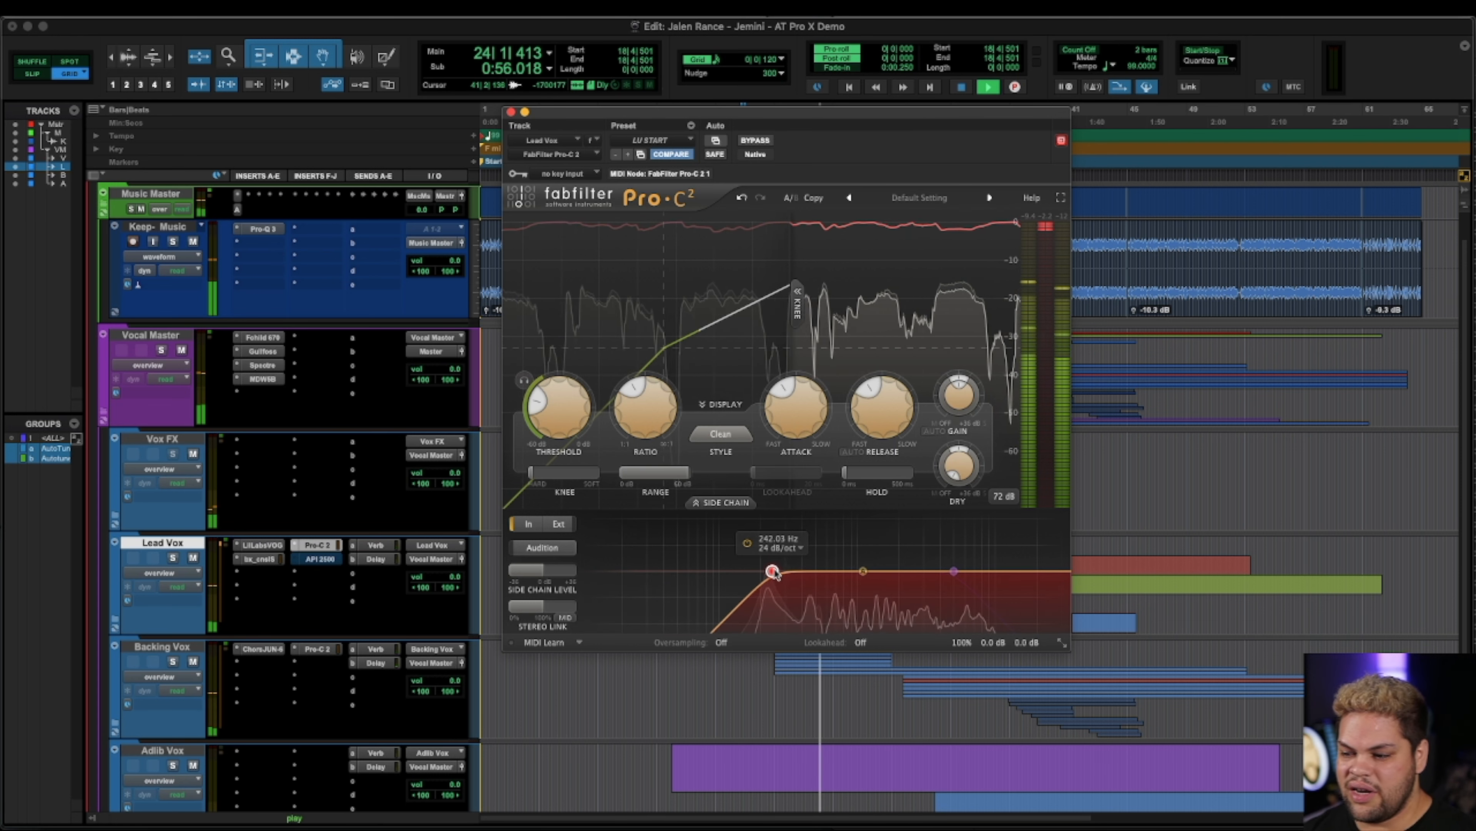
left_click_drag(762, 572, 753, 572)
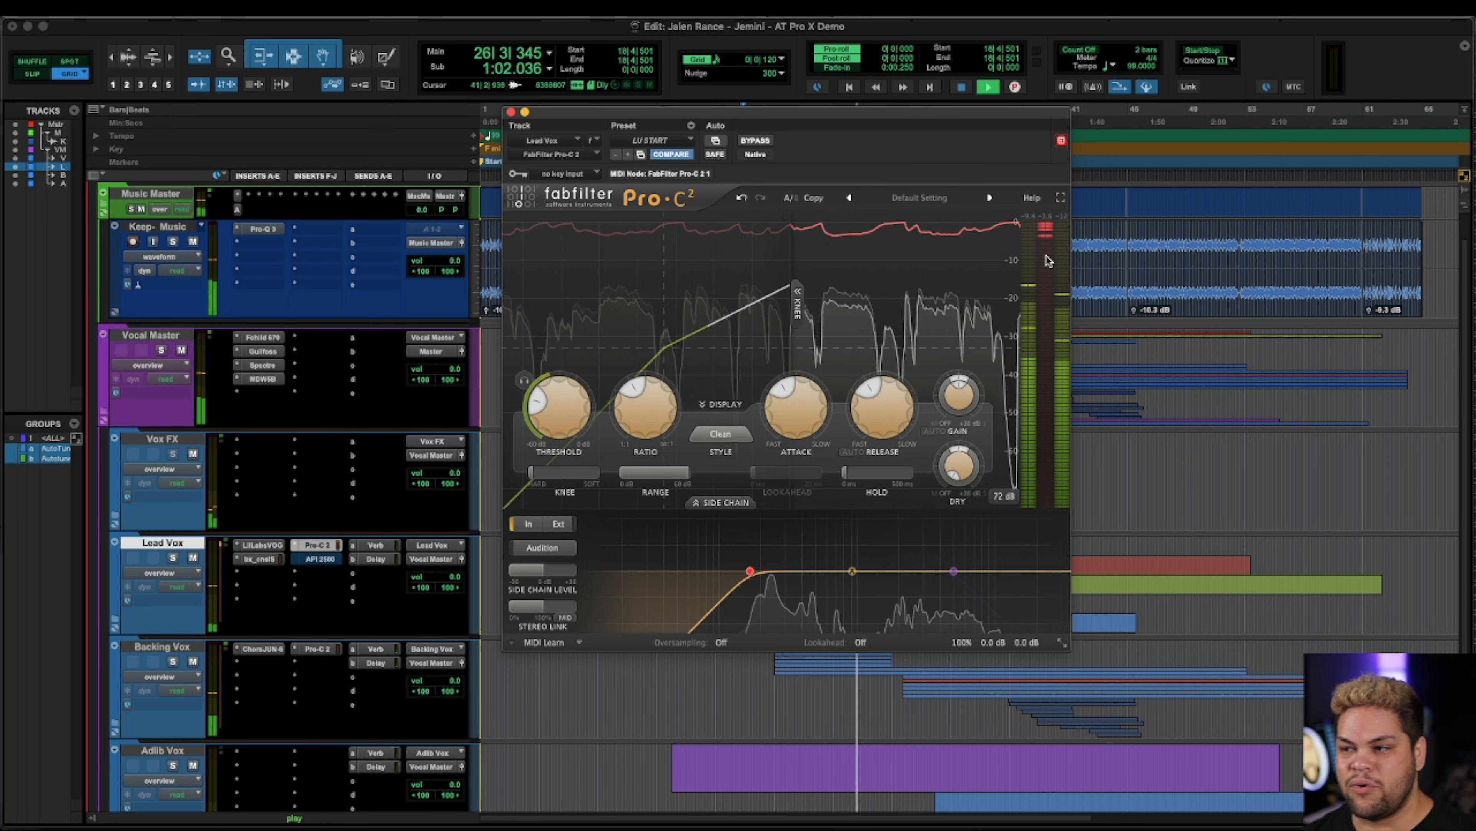
key("space")
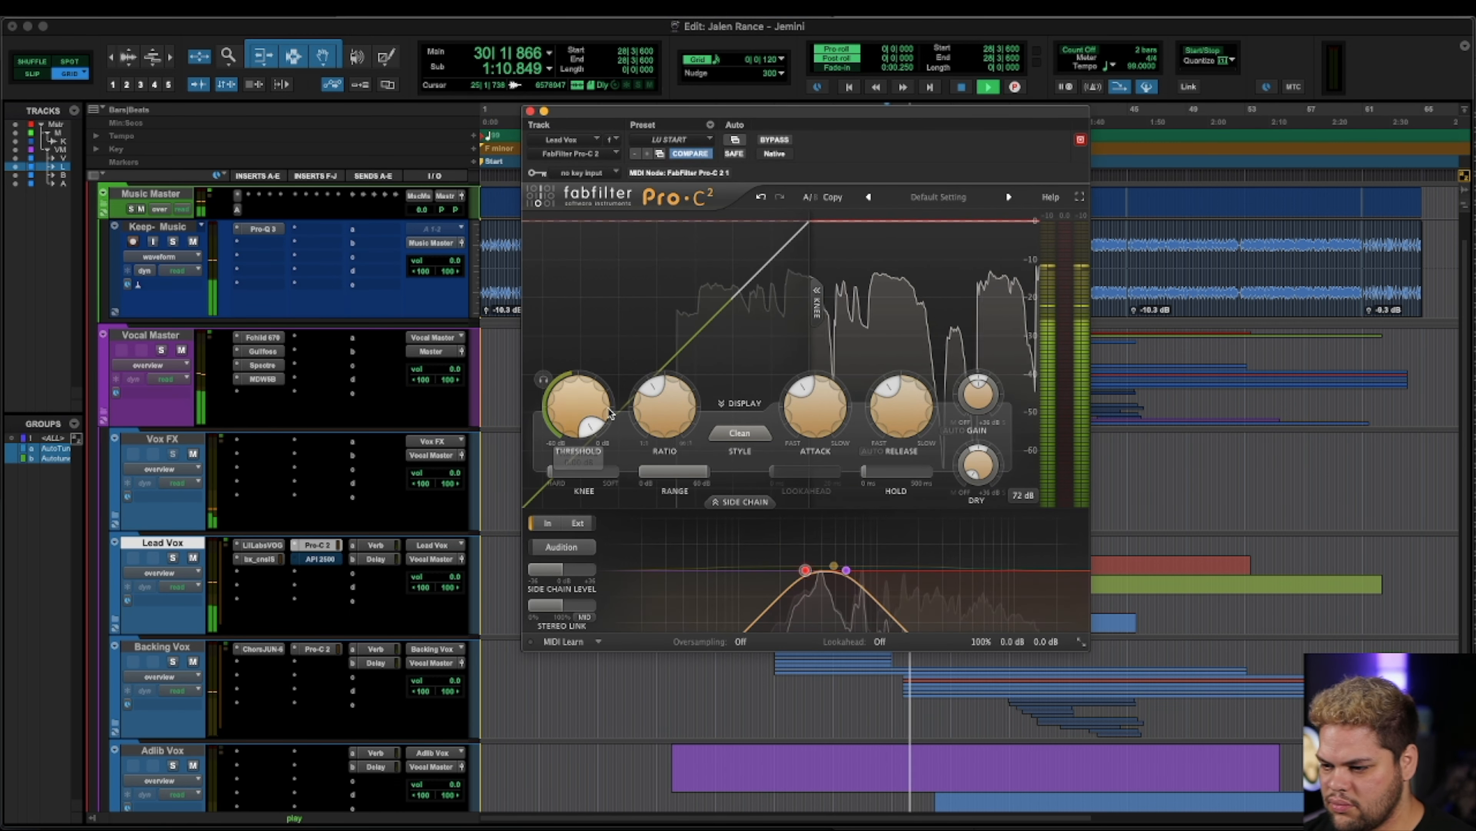
Move the band-limited side-chain filter up so its high cut sits at about 1088.7 Hz, and lower the threshold to -26.15 dB
left_click_drag(866, 602, 879, 571)
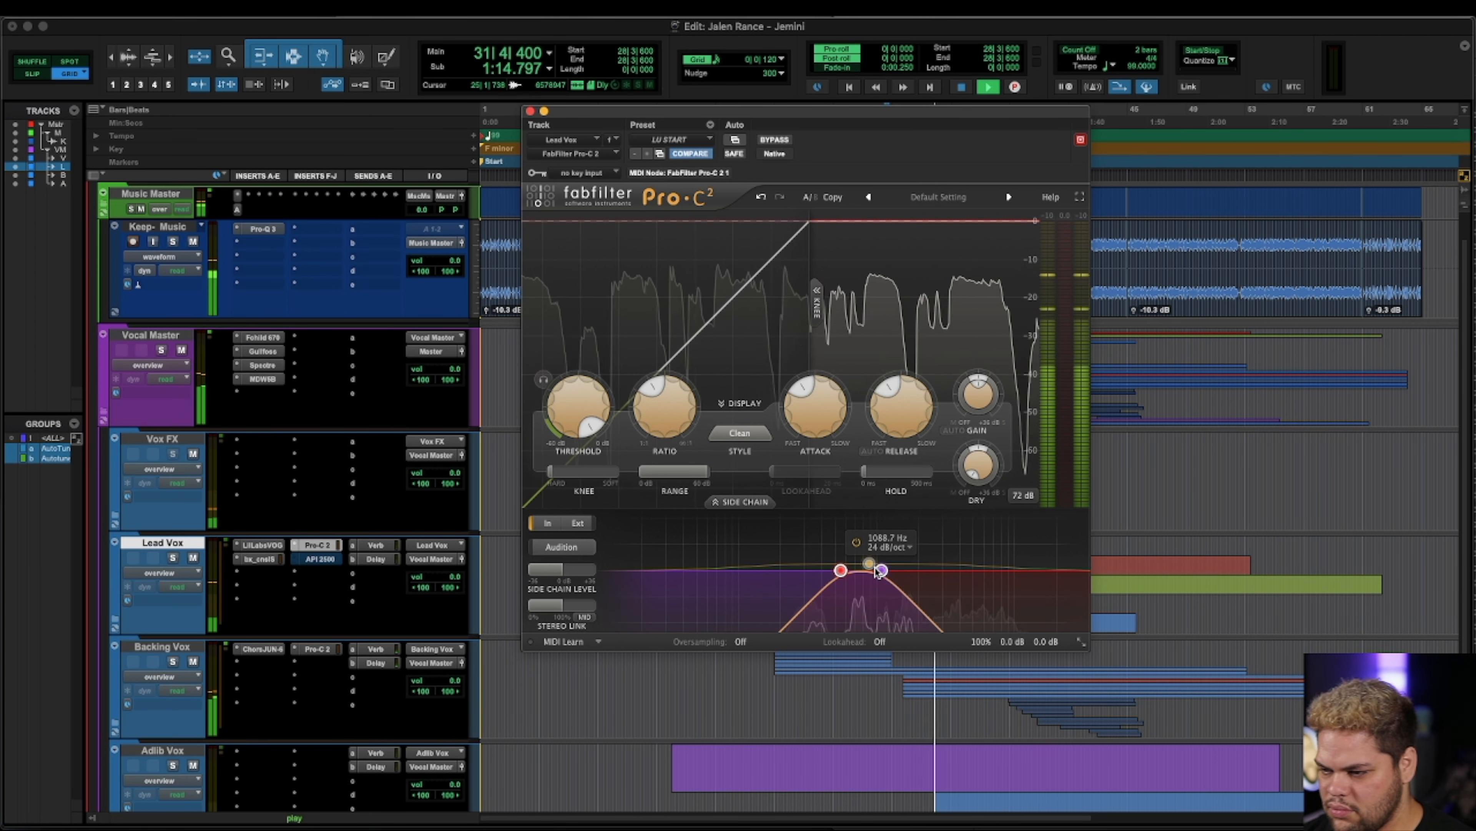
left_click_drag(578, 407, 549, 521)
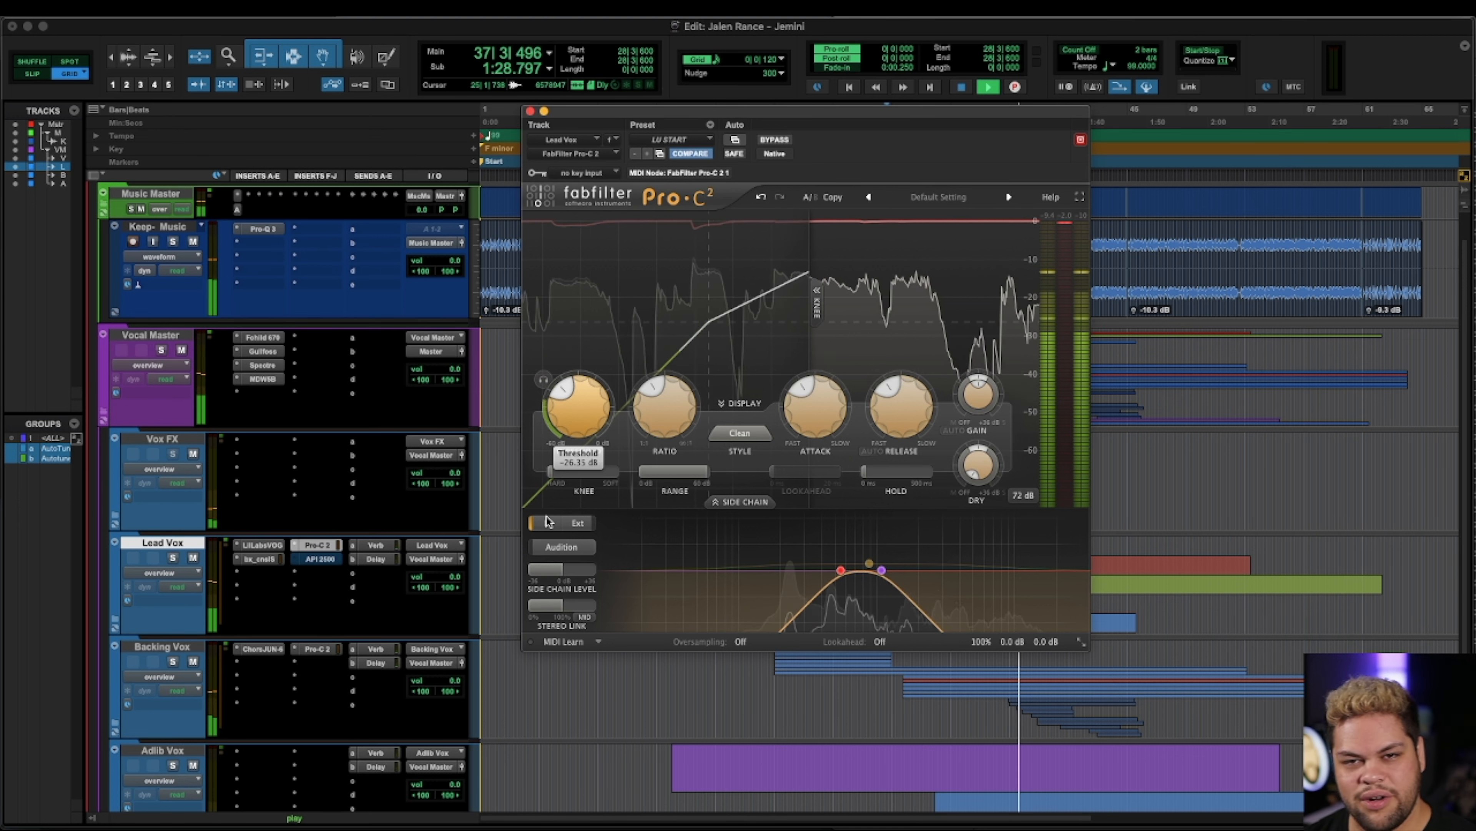
key("space")
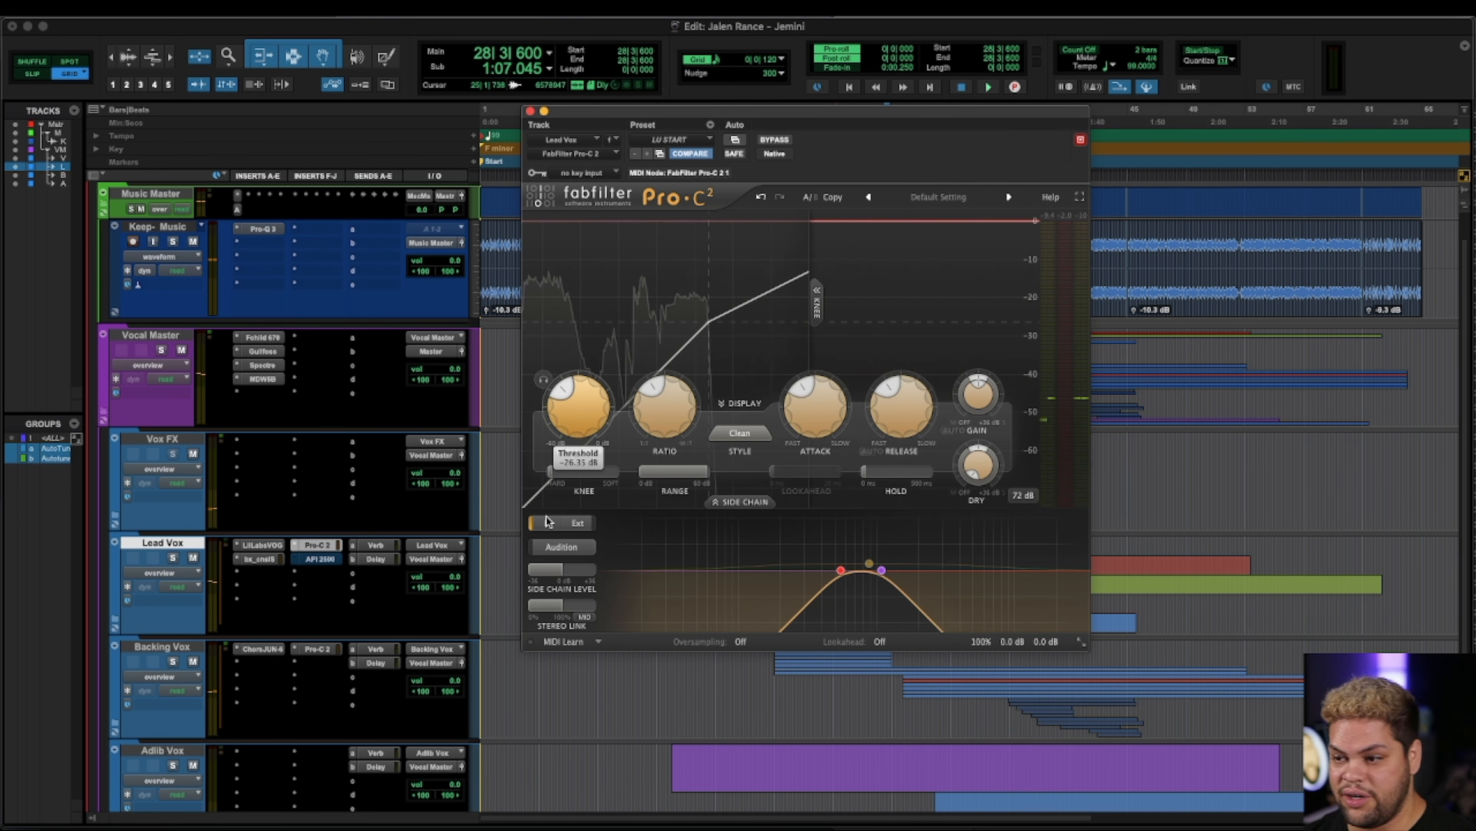
Move the playback start back to bar 24 and play the song from there to hear the filtered compression
key("KP_1")
key("KP_1")
key("KP_1")
key("KP_1")
key("KP_1")
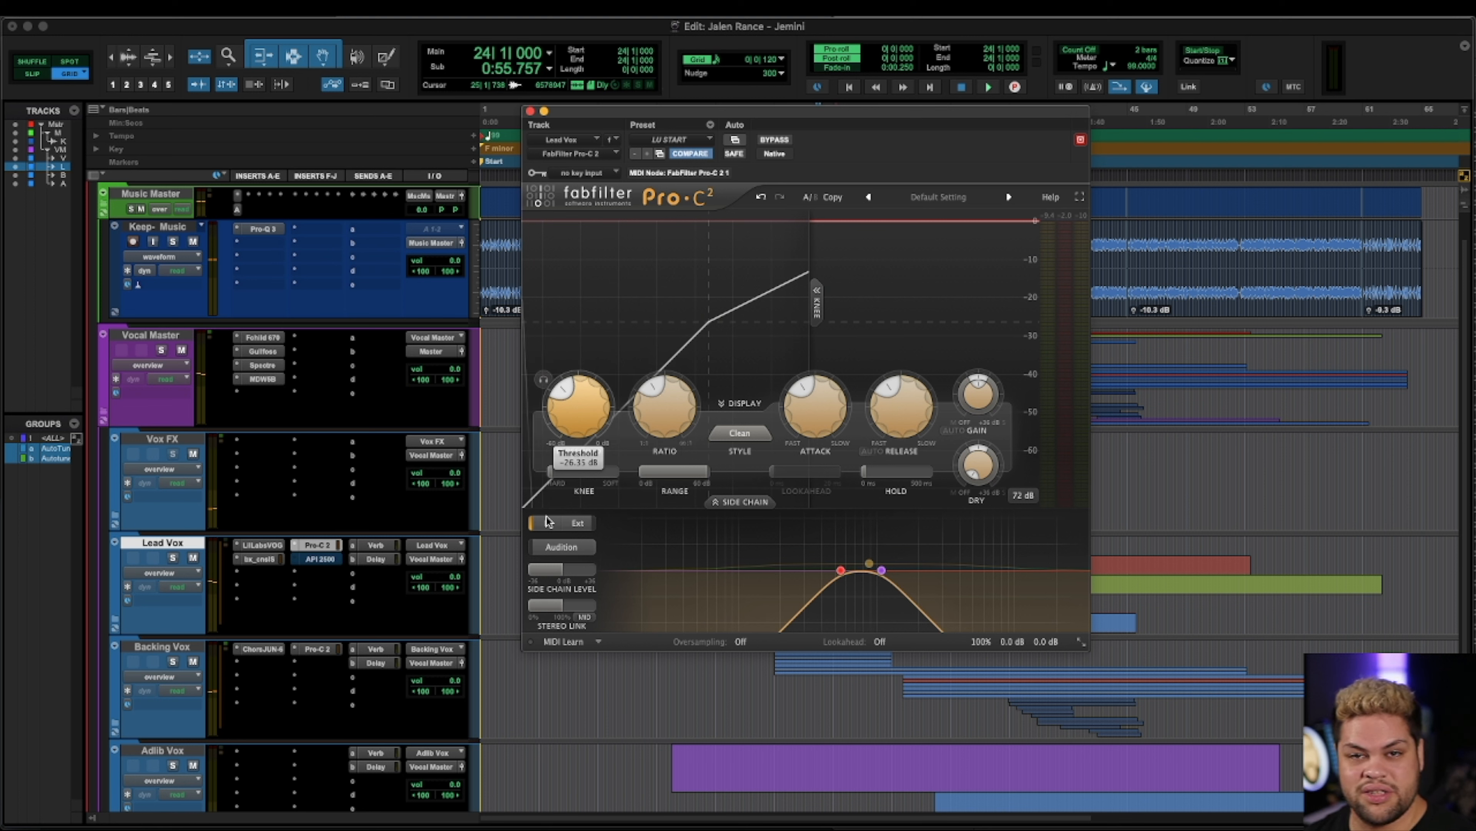
key("space")
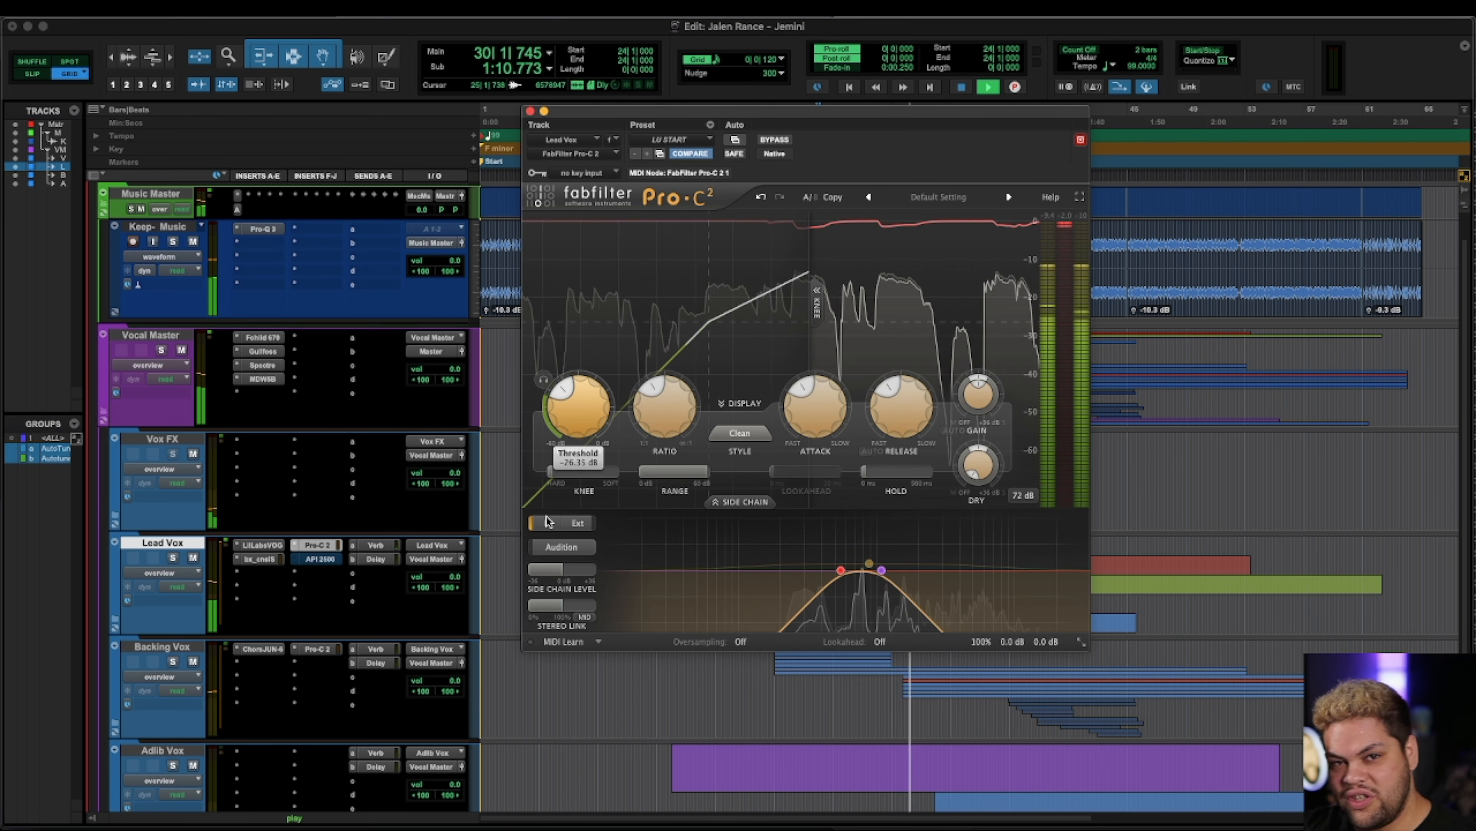
key("space")
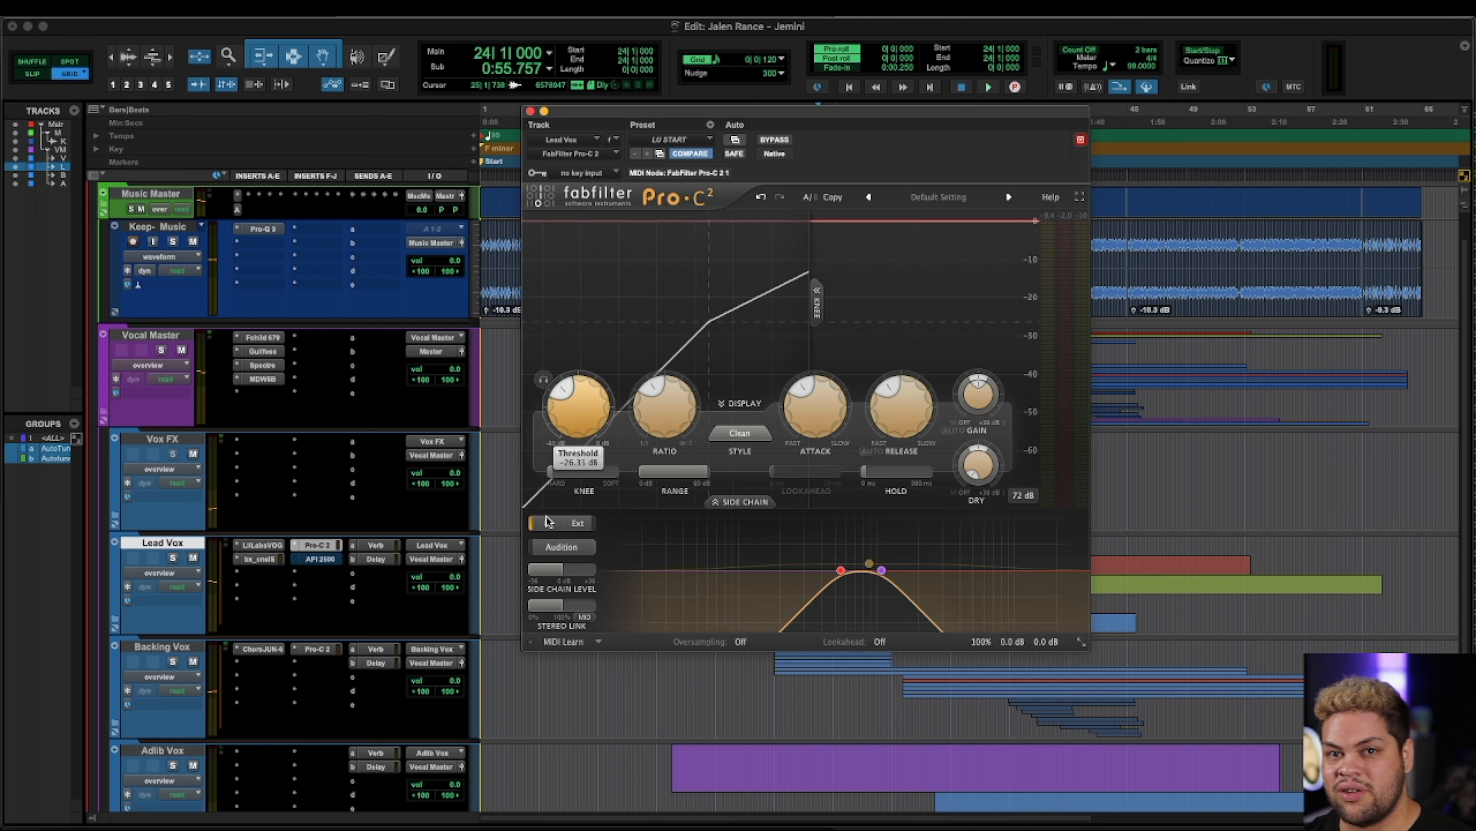
Reload the compressor's LU START preset, discarding the current side-chain and threshold settings
left_click(694, 140)
left_click(669, 145)
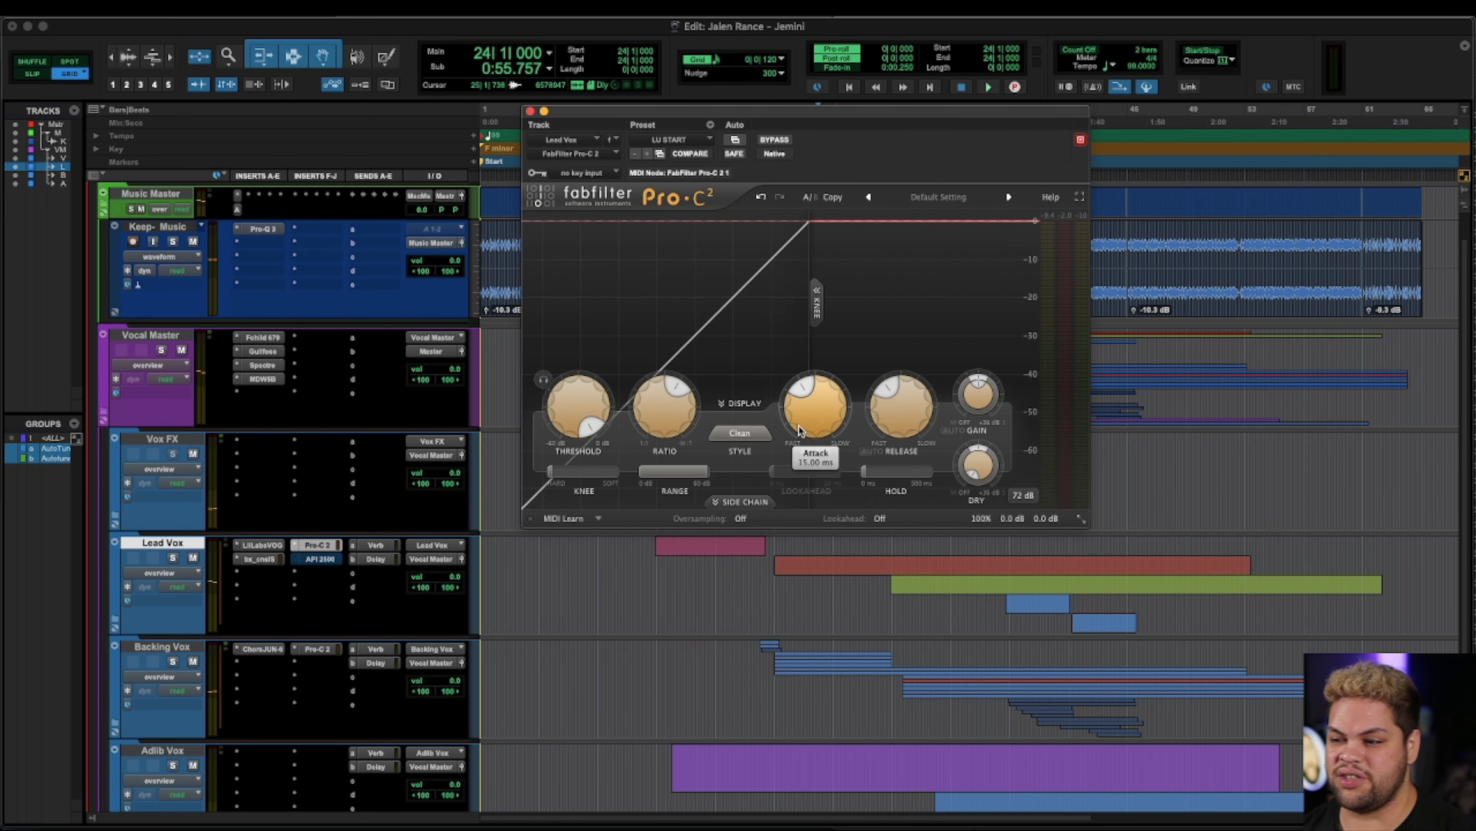